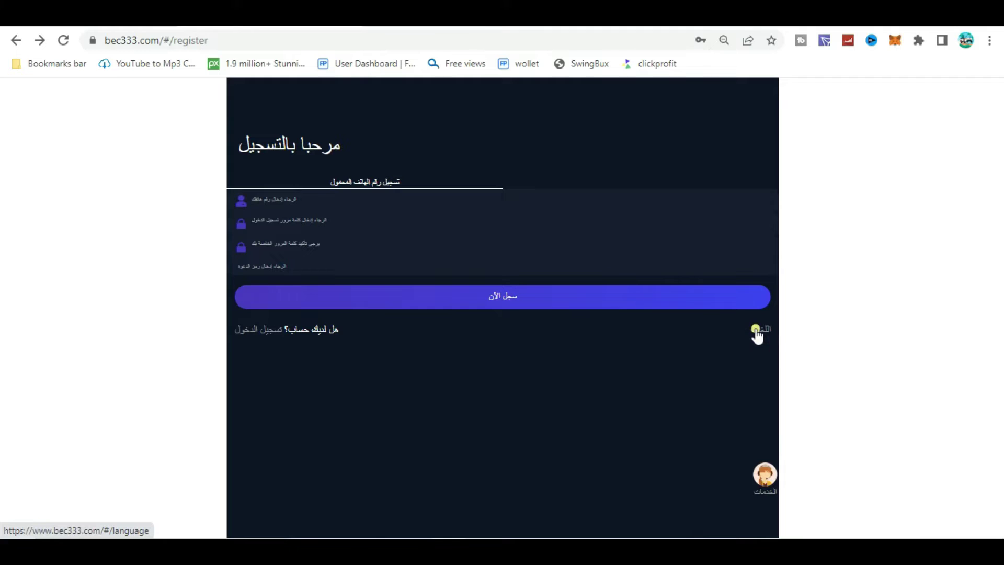
Switch the site language to English and bring up the phone-and-password login page
click(768, 329)
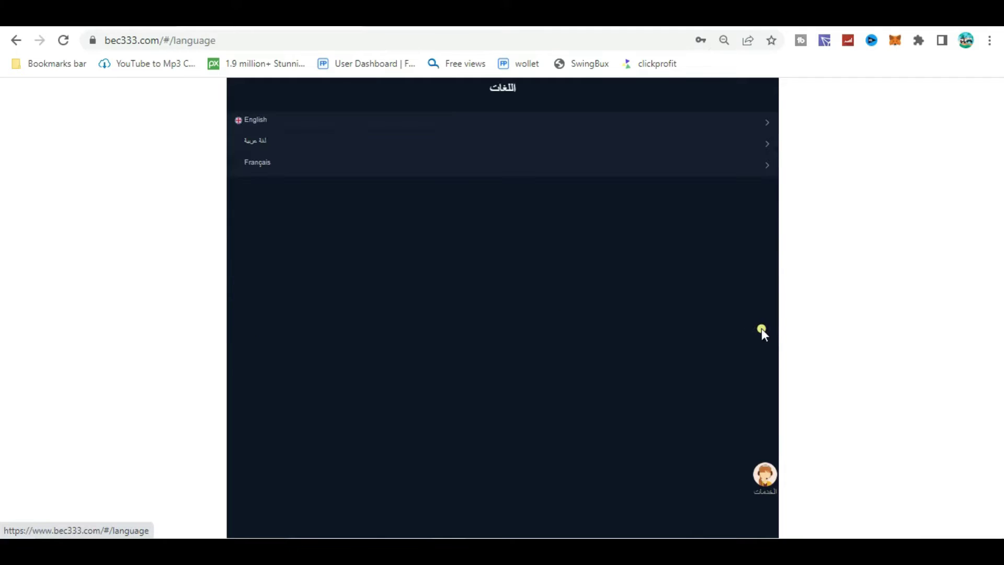
click(272, 121)
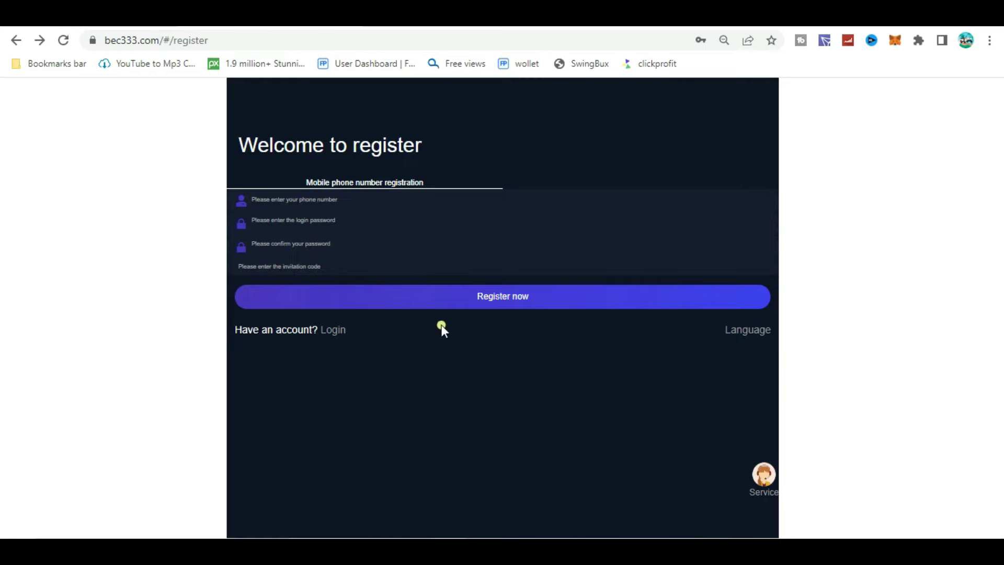
click(488, 302)
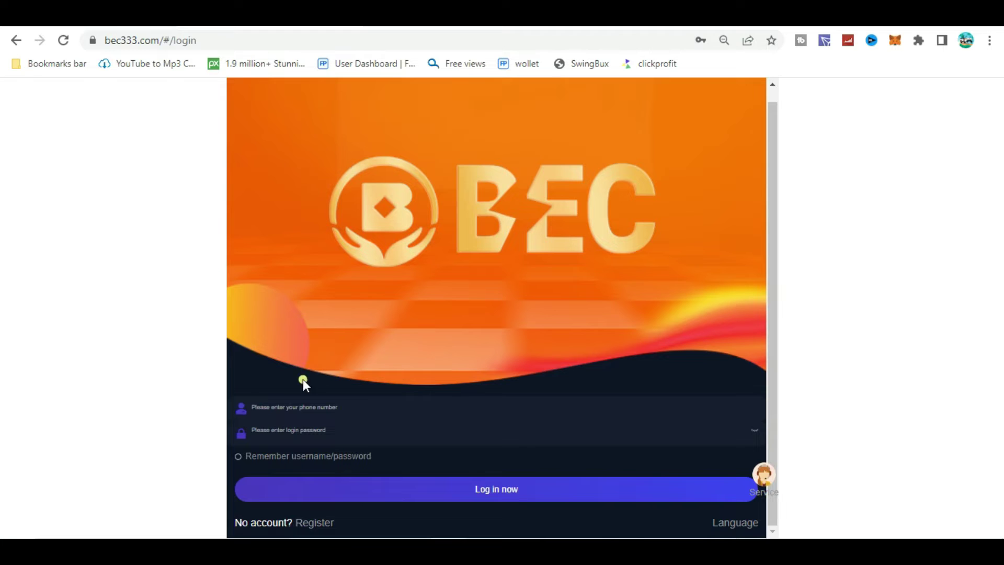
Log in with phone number and password, then open Ebay's 'Grab an order' tier list
click(292, 408)
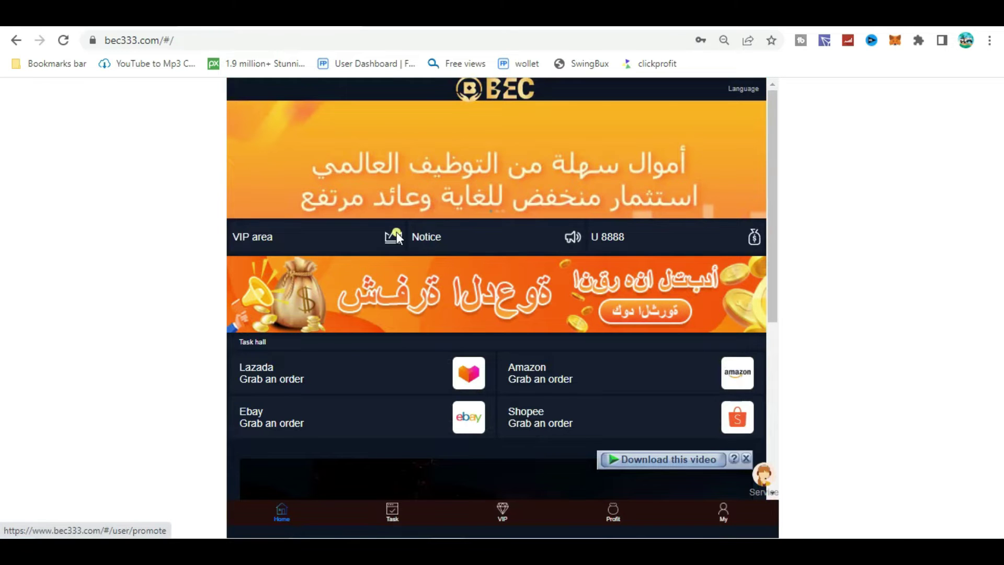
click(291, 239)
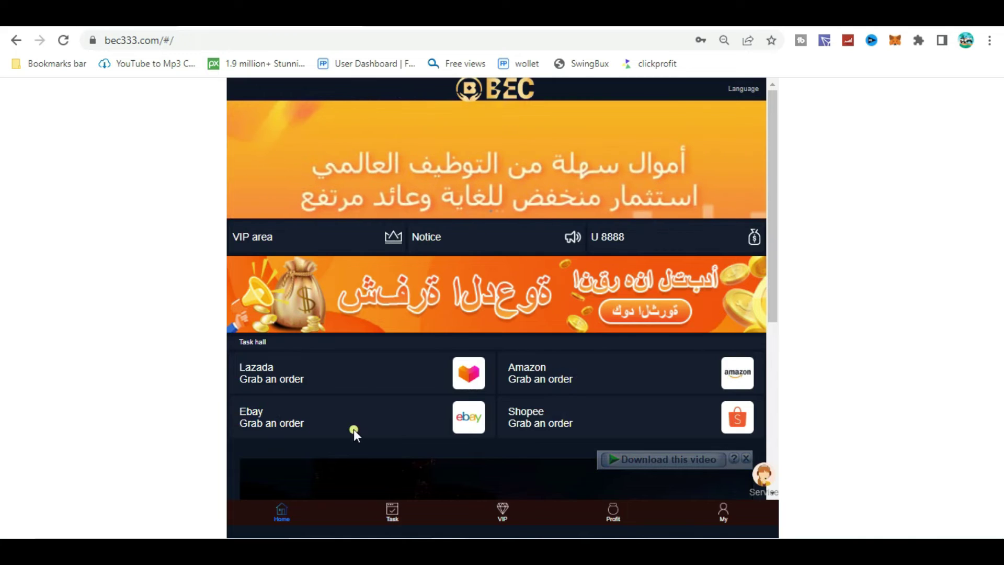
click(384, 413)
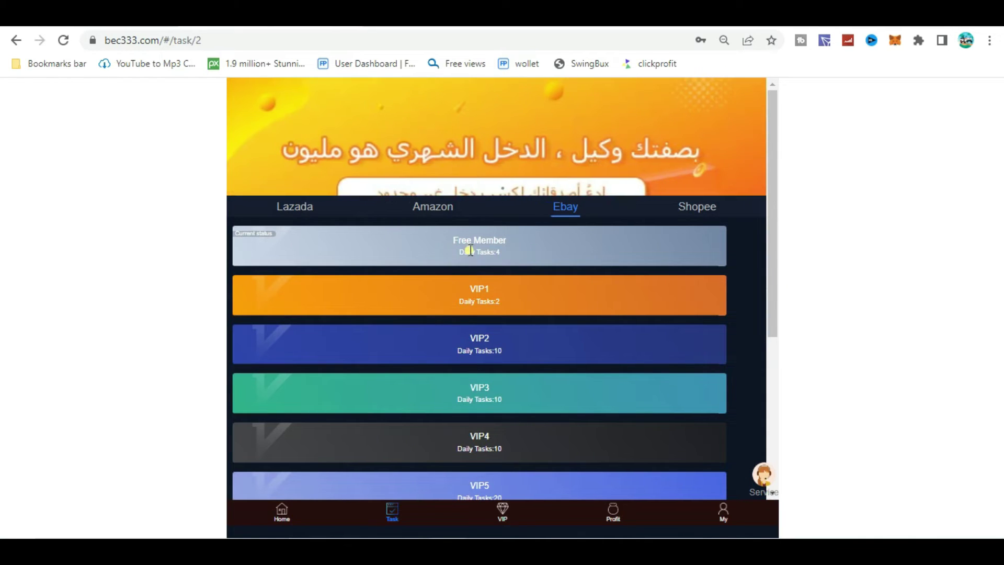
Receive the first Free Member Ebay task order and return to the tier list
click(523, 255)
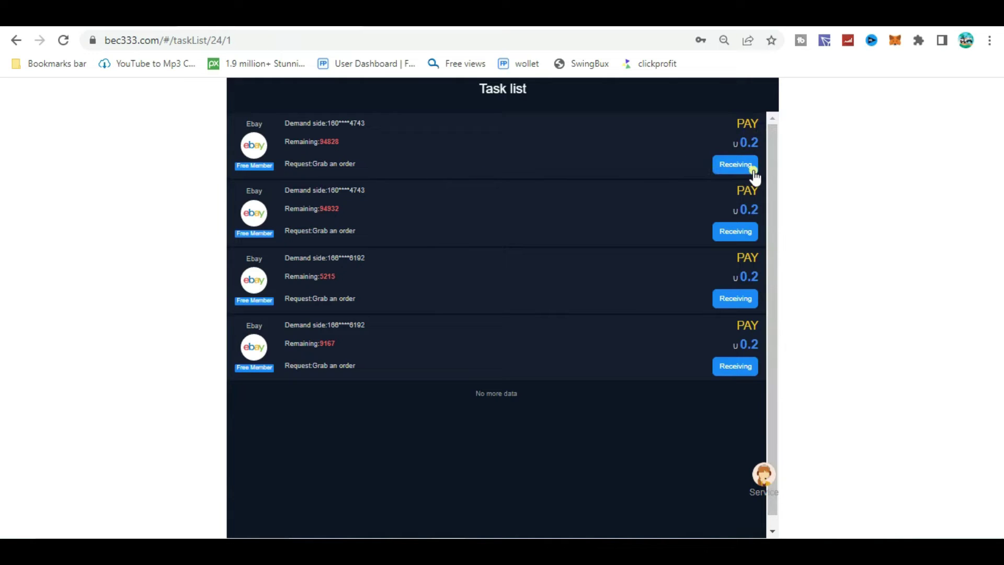
click(735, 169)
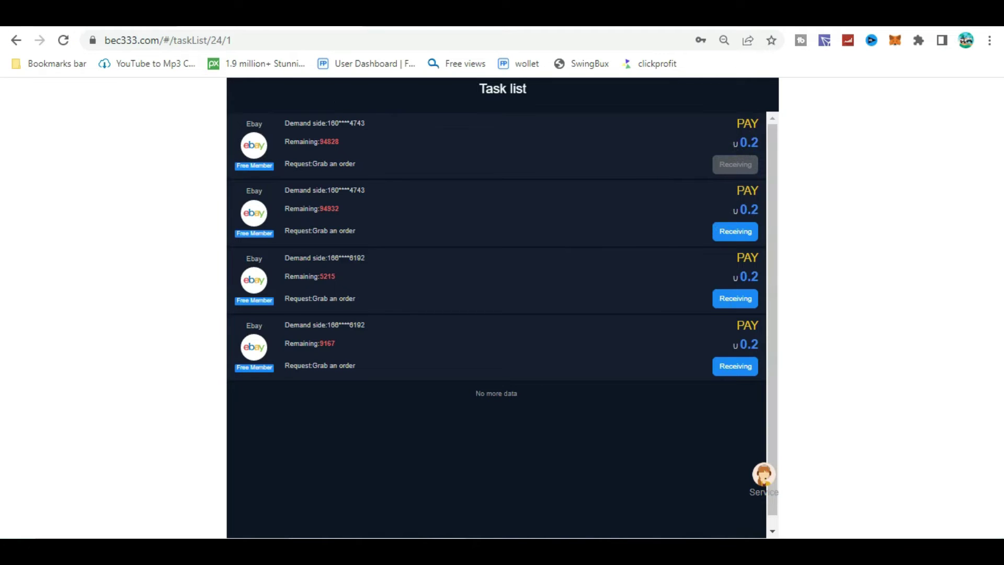
click(21, 42)
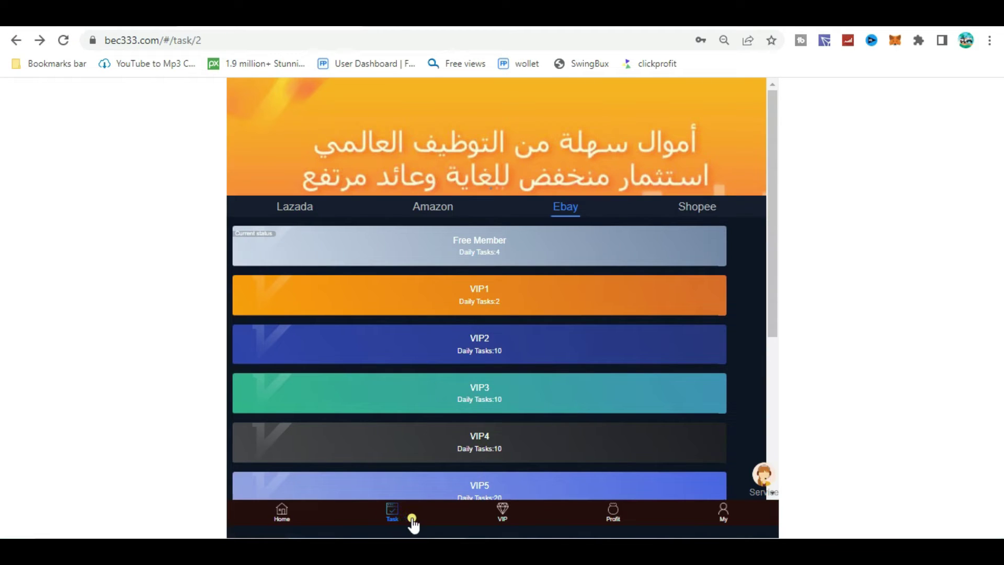
Submit the in-progress Ebay kettle order and confirm the account shows a 0.40 balance
click(392, 515)
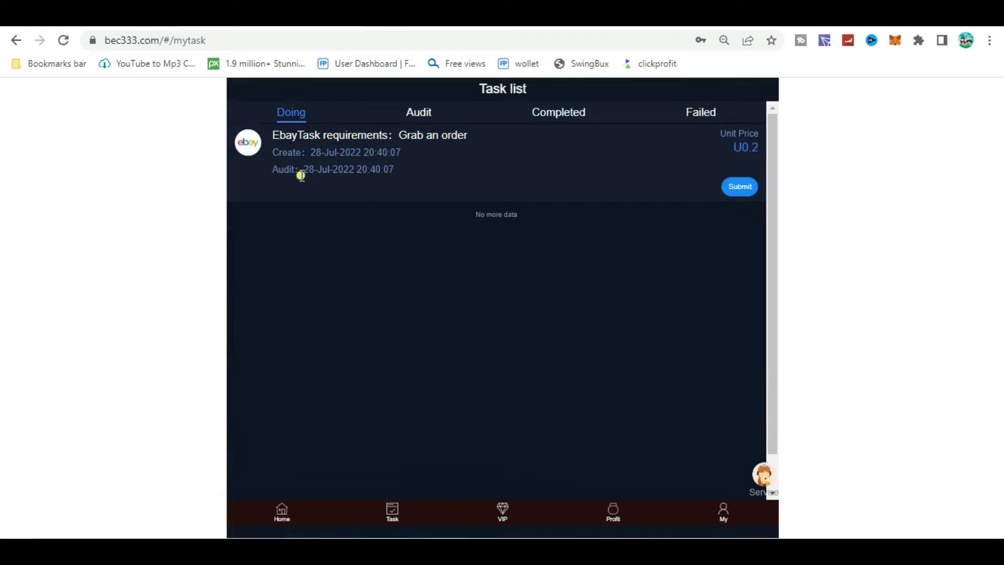
click(737, 188)
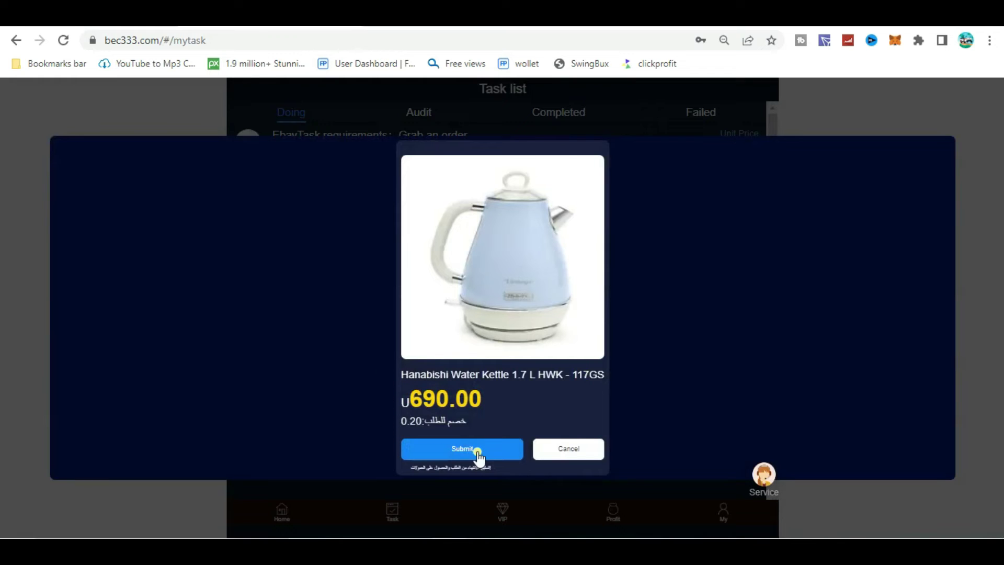
click(455, 448)
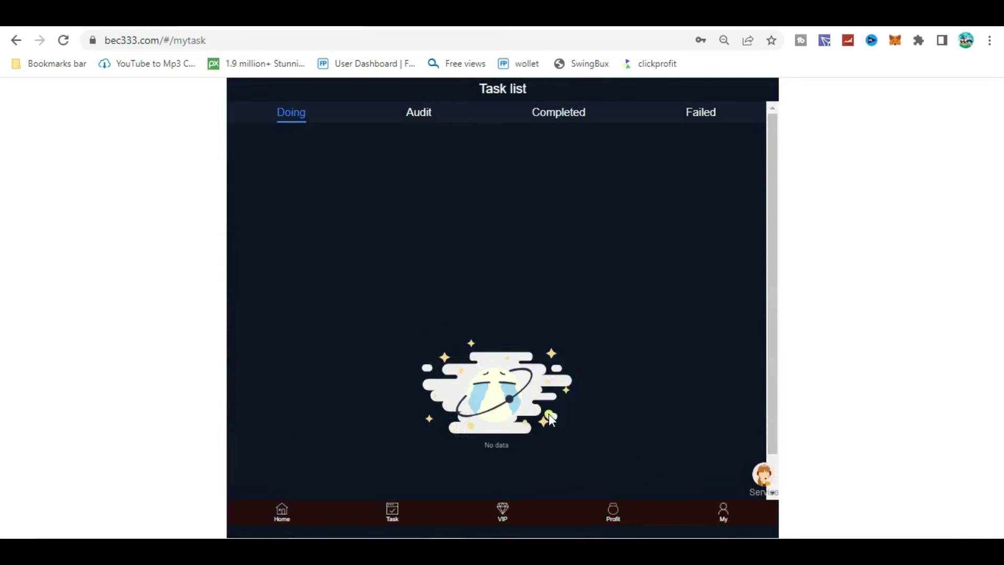
click(723, 515)
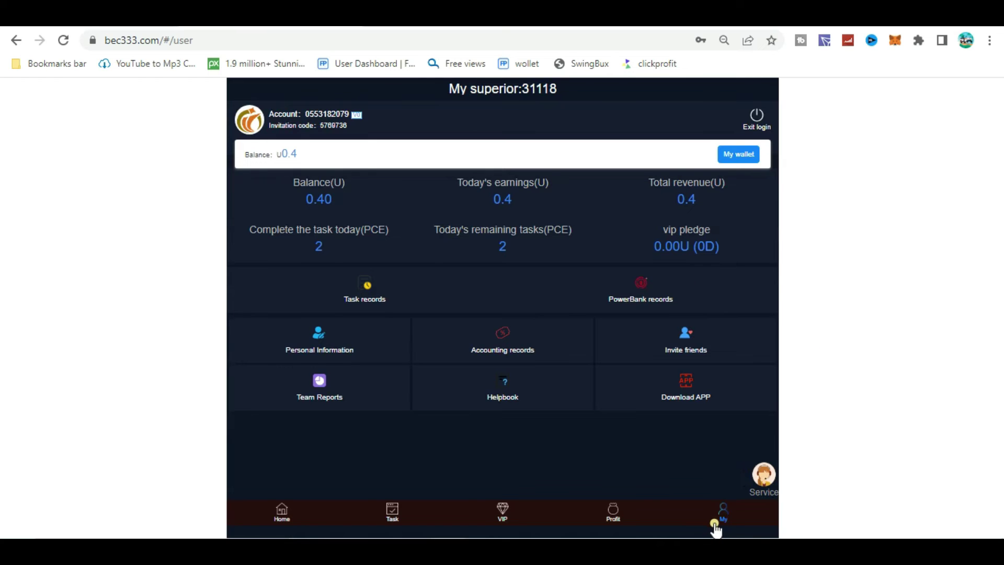
View My wallet's 0.40 balance and empty withdrawal records, then go back
click(743, 154)
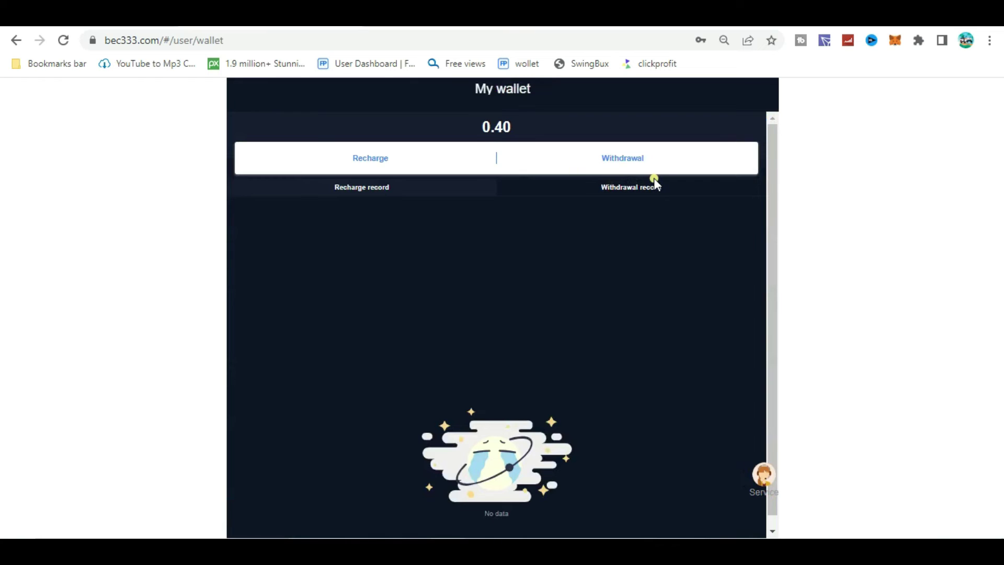
click(17, 41)
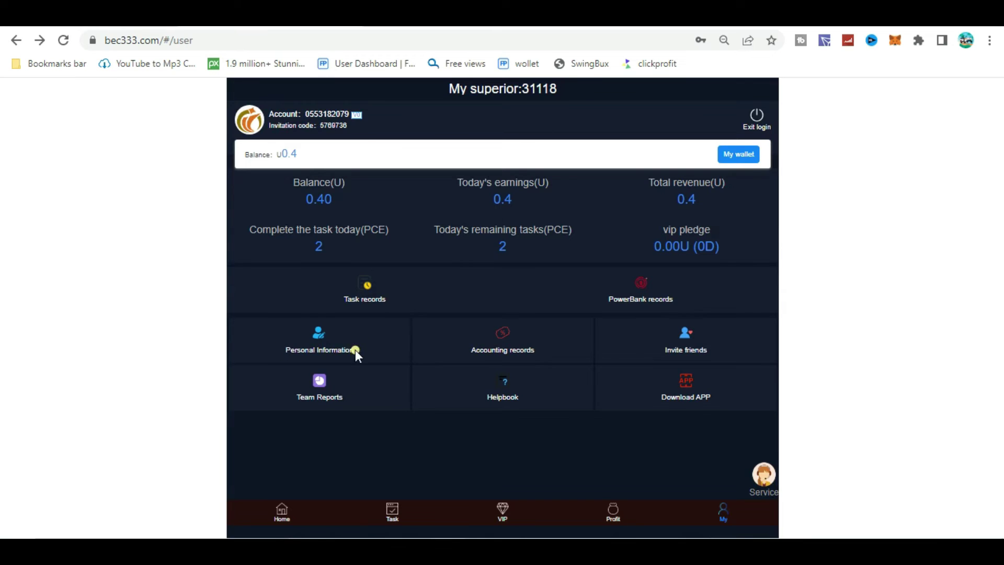
click(319, 349)
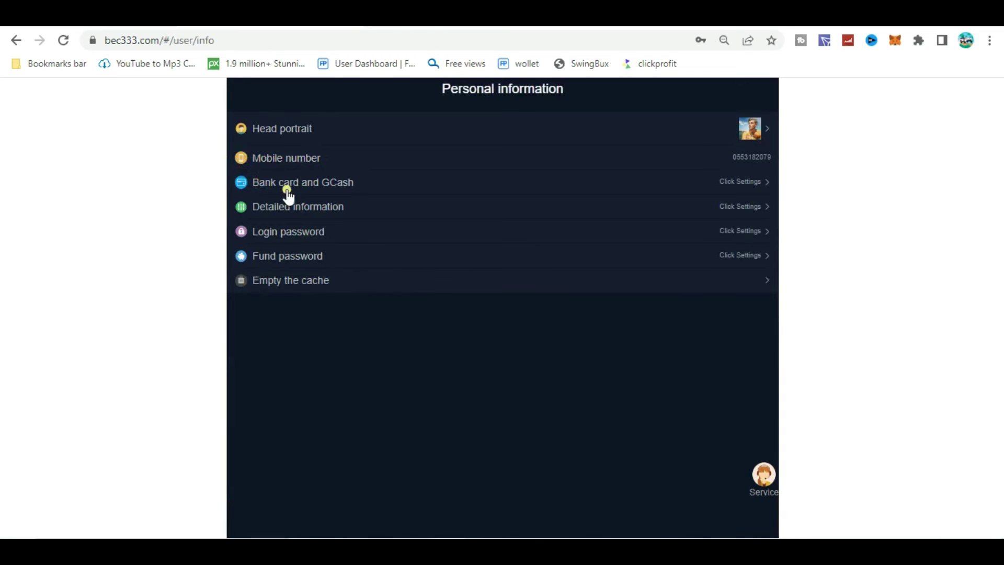
click(314, 191)
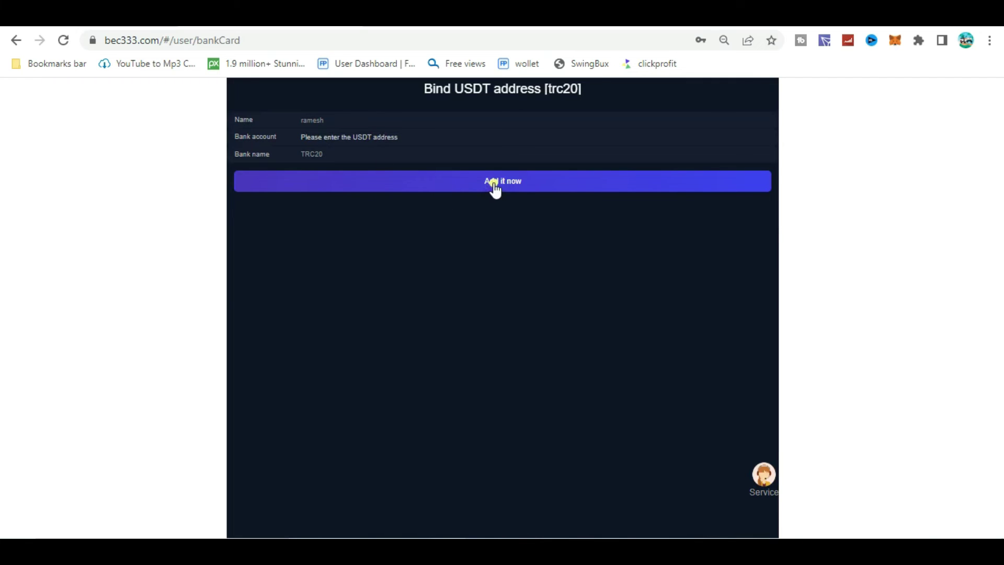
click(17, 40)
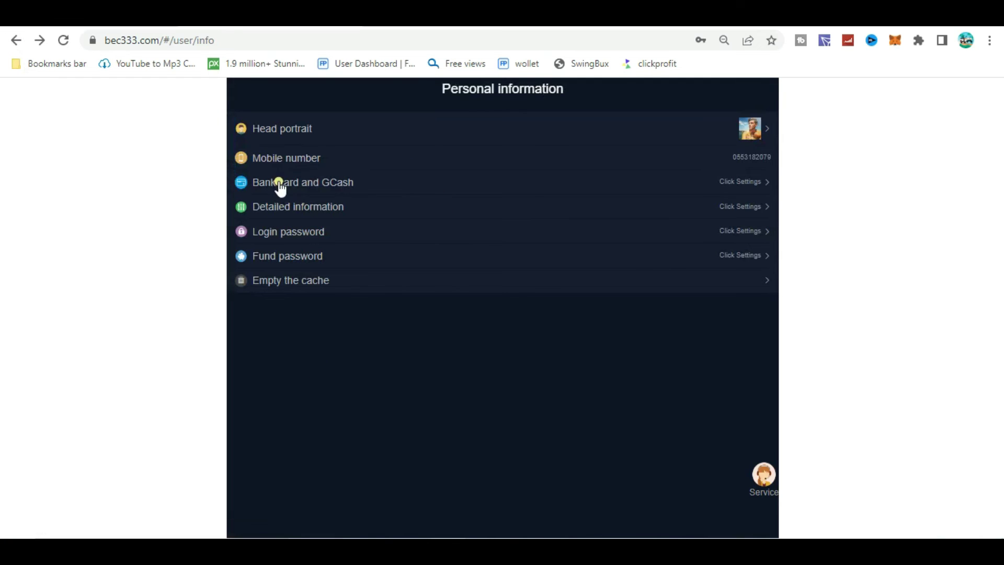
click(317, 258)
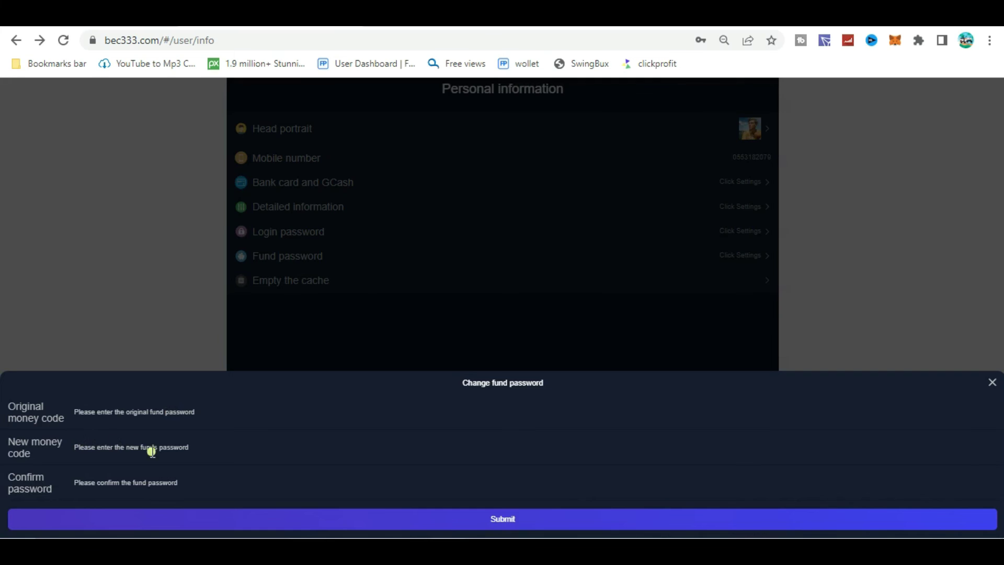
click(992, 383)
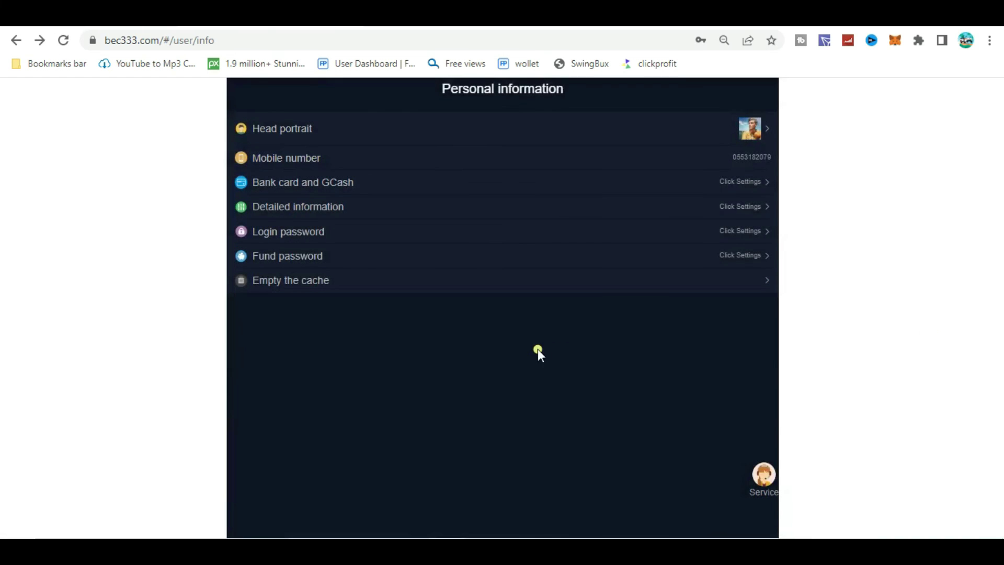
click(16, 41)
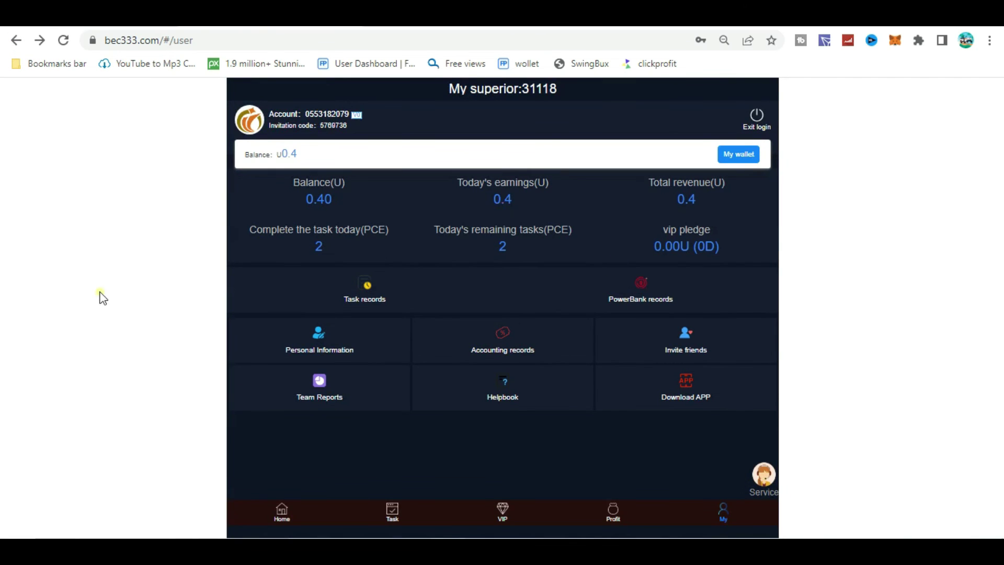
View the Invite friends referral details from My, then return to the Home task hall
click(489, 394)
click(284, 513)
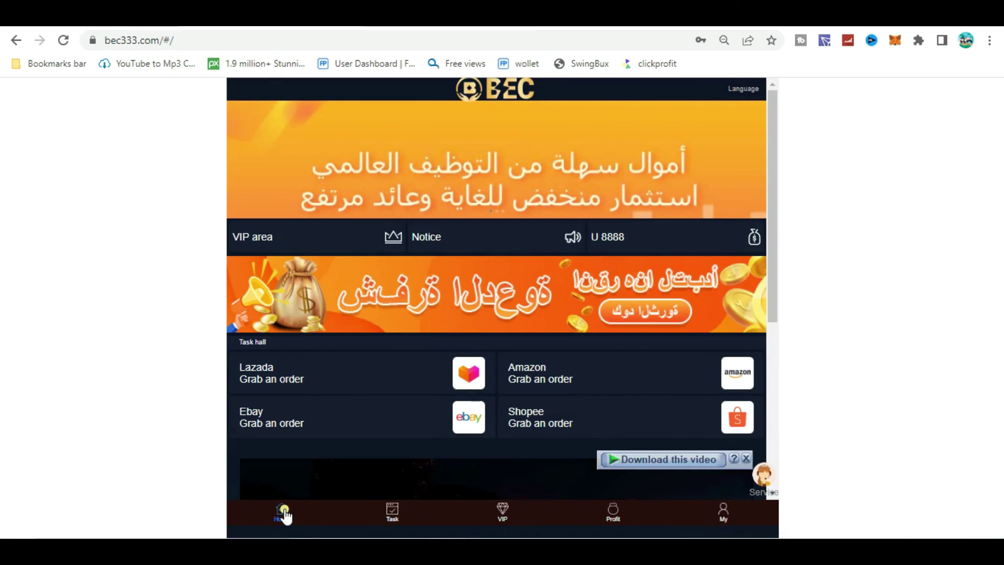
click(725, 523)
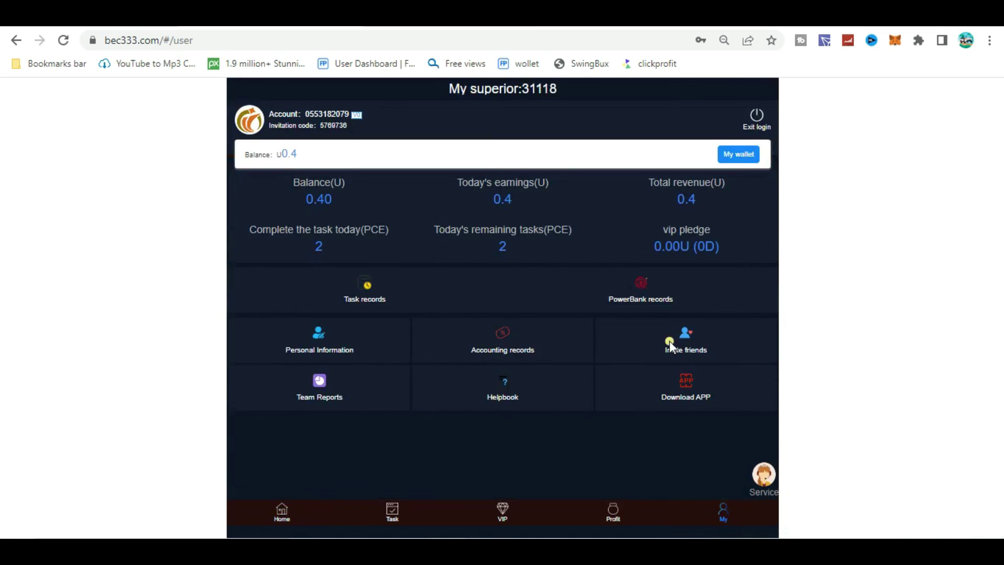
click(694, 346)
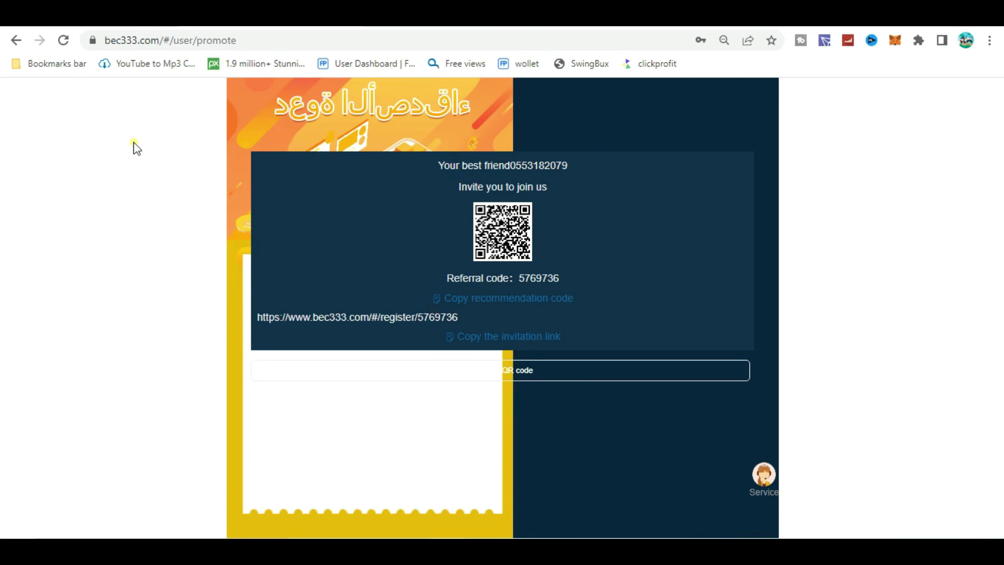
click(15, 41)
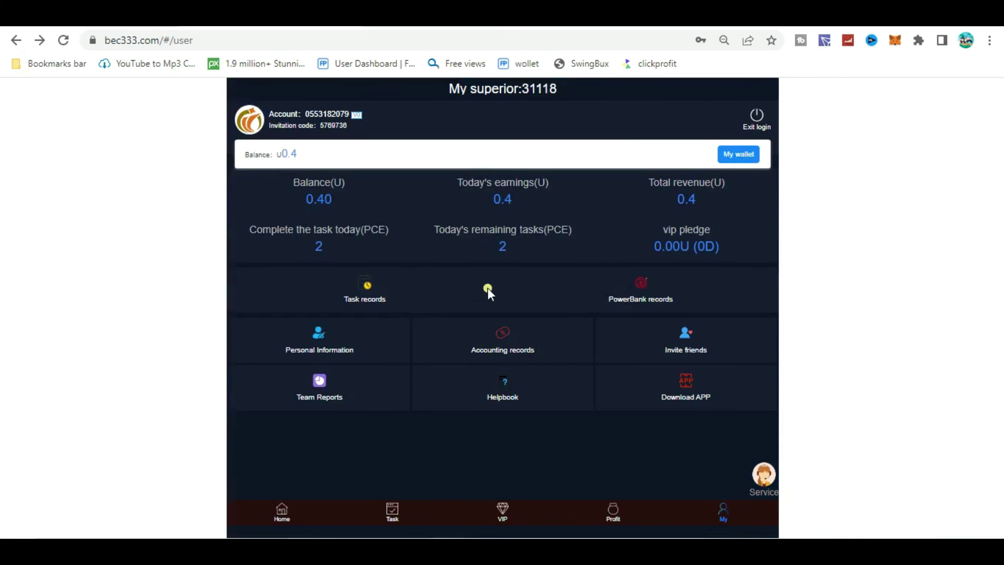
click(281, 512)
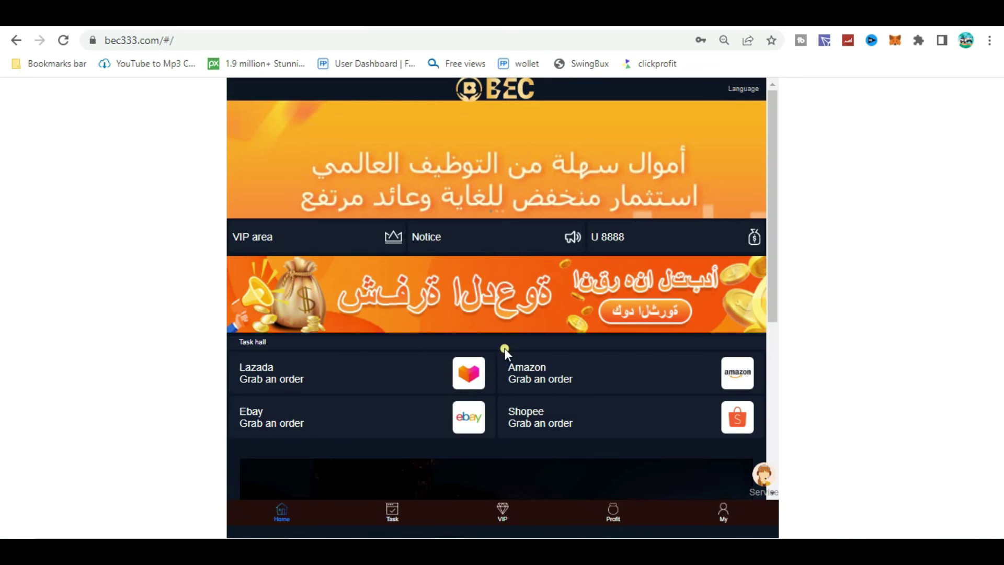